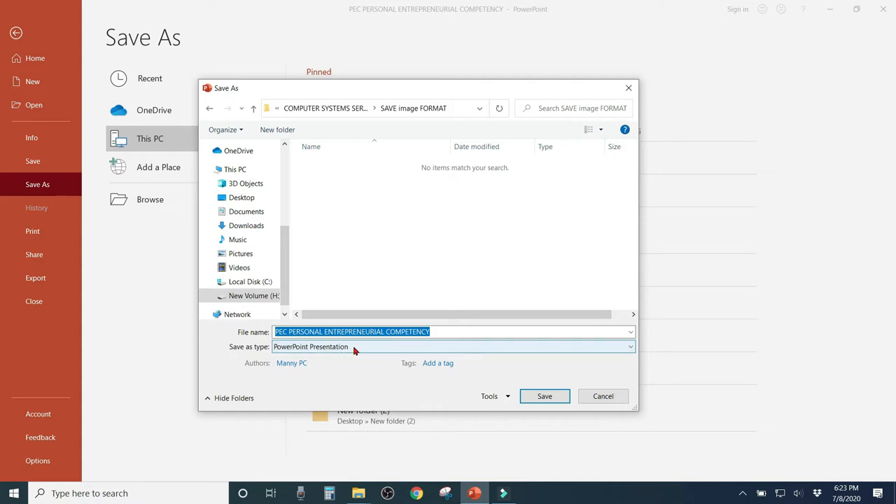
# Step: Export all slides as PNG Portable Network Graphics images into the SAVE image FORMAT folder
pyautogui.click(354, 348)
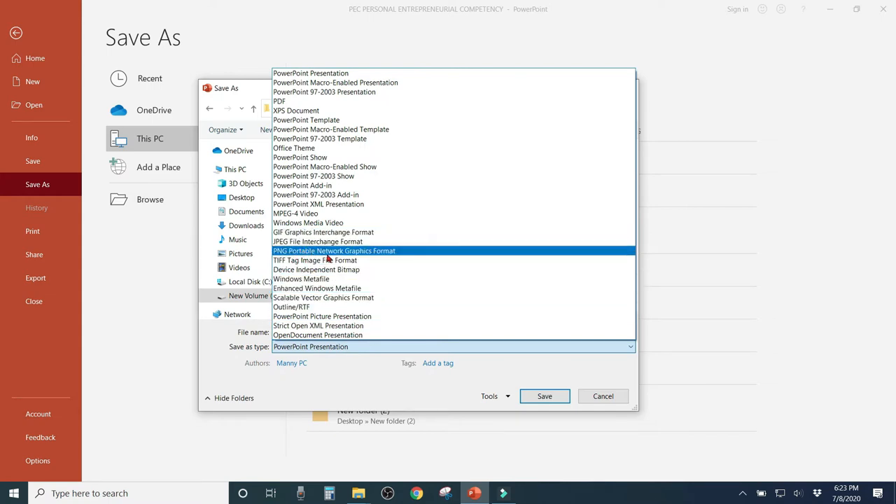
pyautogui.click(391, 252)
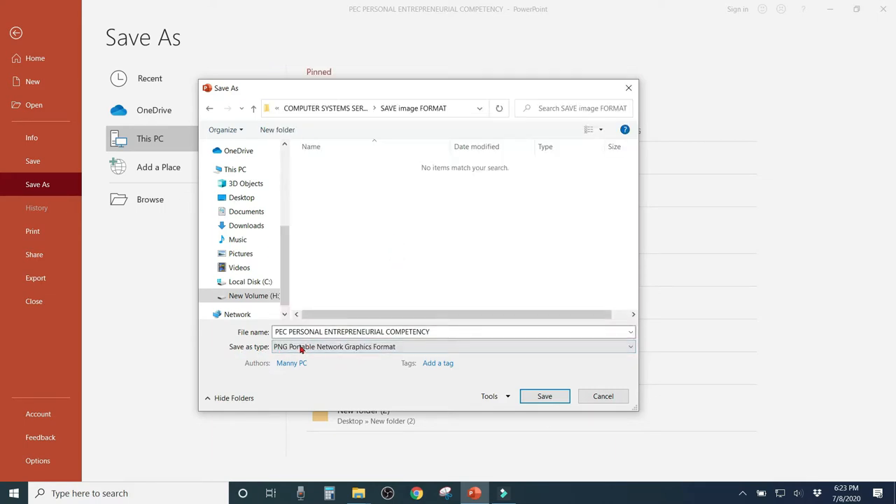
pyautogui.click(545, 397)
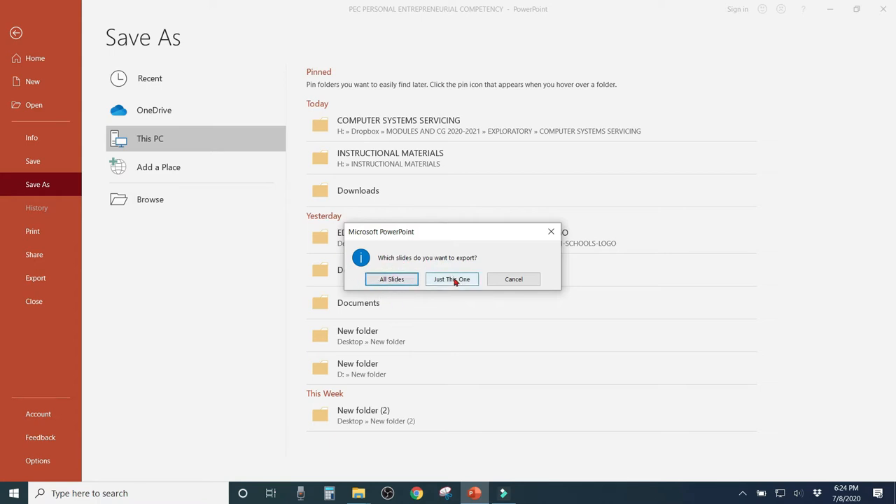
pyautogui.click(388, 279)
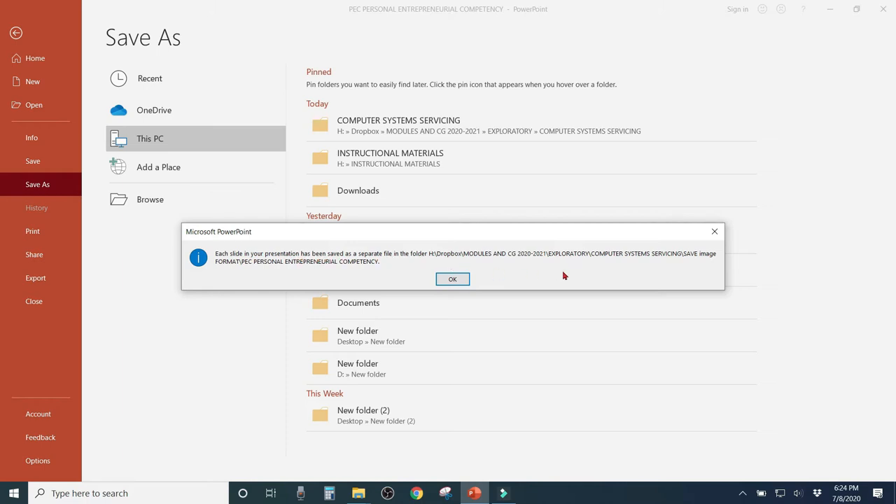
pyautogui.click(449, 278)
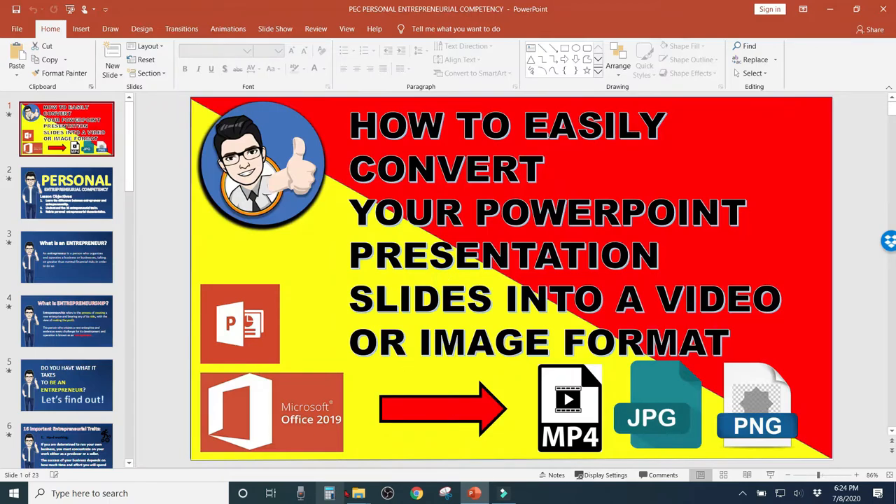
# Step: Switch to File Explorer and view the exported slide images inside the SAVE image FORMAT folder, closing the window when done
pyautogui.moveTo(357, 493)
pyautogui.click(301, 472)
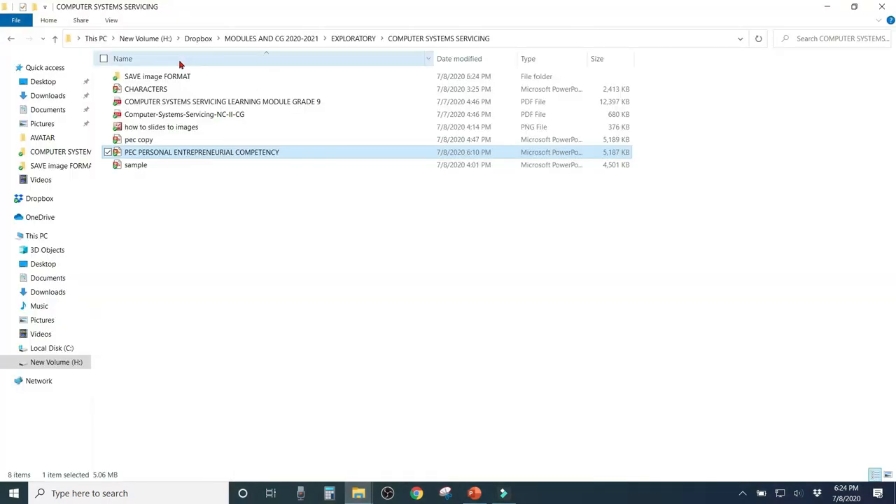
pyautogui.doubleClick(196, 76)
pyautogui.doubleClick(196, 78)
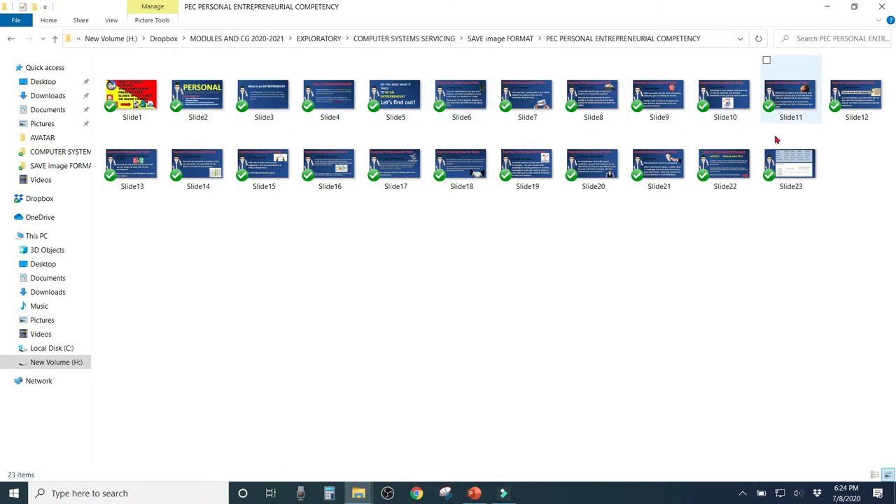
pyautogui.click(882, 9)
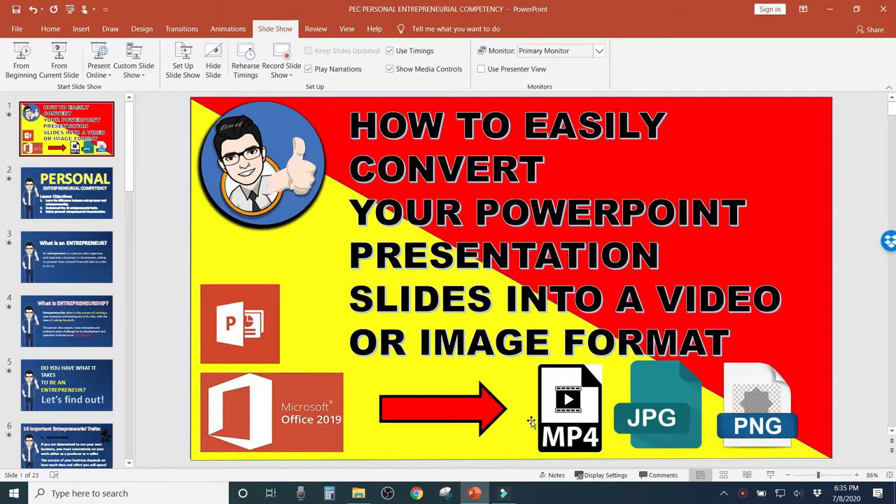
pyautogui.moveTo(530, 419)
pyautogui.mouseDown()
pyautogui.moveTo(601, 406)
pyautogui.moveTo(539, 417)
pyautogui.mouseUp()
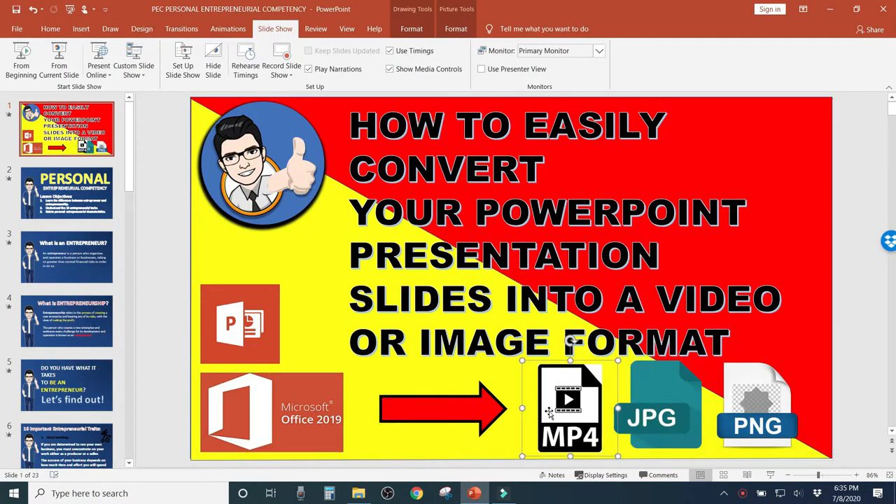
pyautogui.click(756, 342)
pyautogui.click(828, 315)
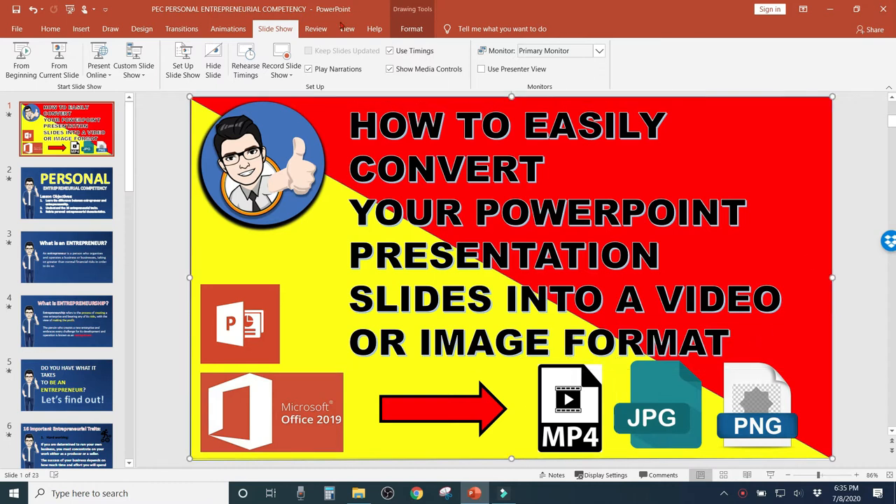
# Step: Start recording the slide show from the beginning
pyautogui.click(292, 76)
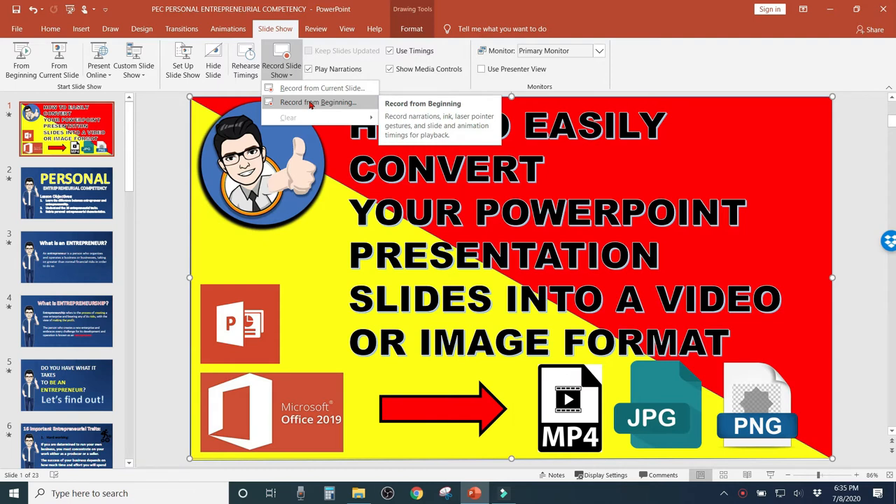
pyautogui.click(310, 104)
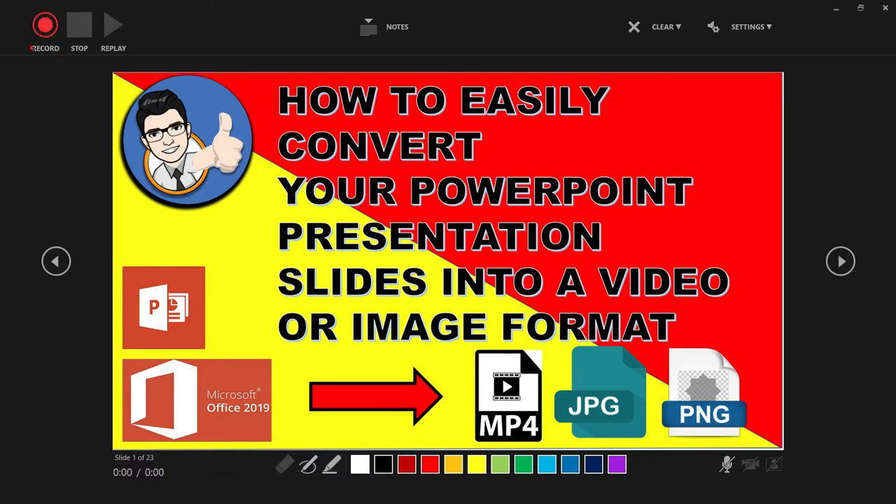
pyautogui.click(32, 31)
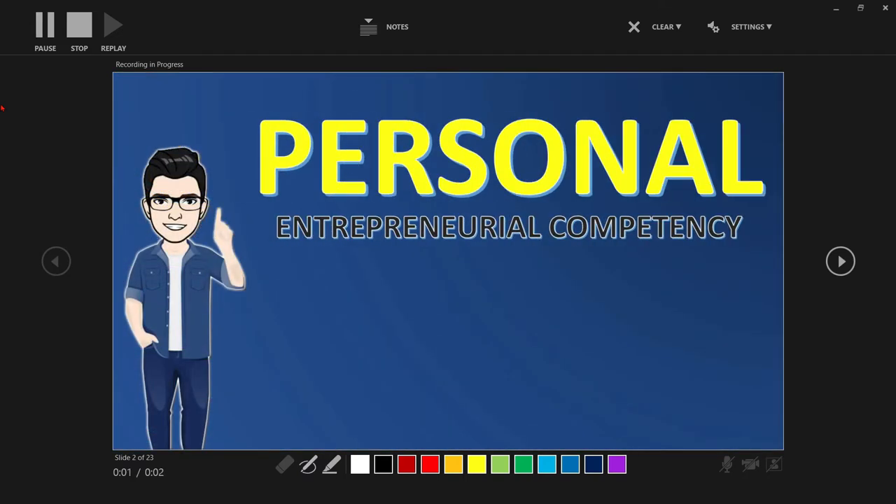
# Step: Advance the recording from slide 2 through slide 23 to the end of the show and exit the recording view
pyautogui.press('Right')
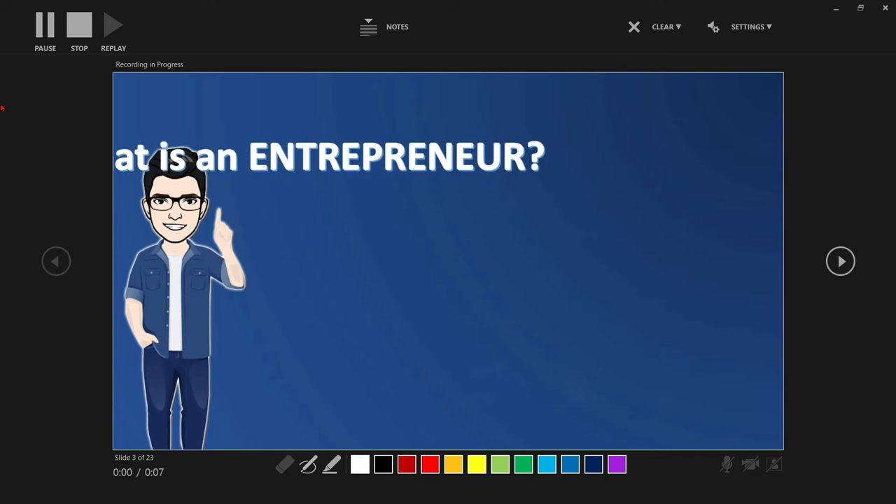
pyautogui.press('Right')
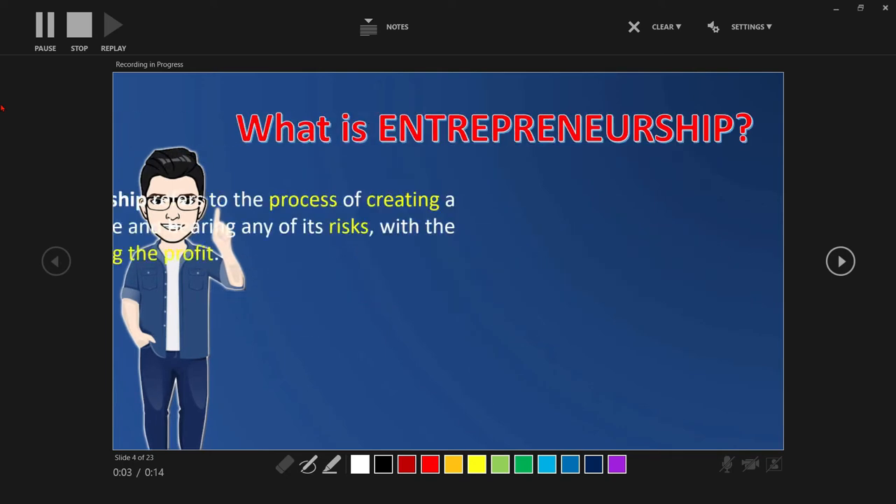
pyautogui.press('Right')
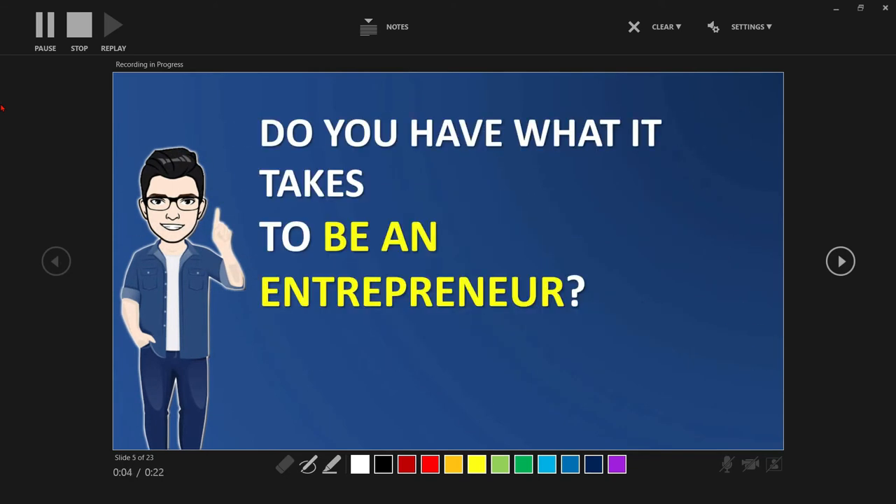
pyautogui.press('Right')
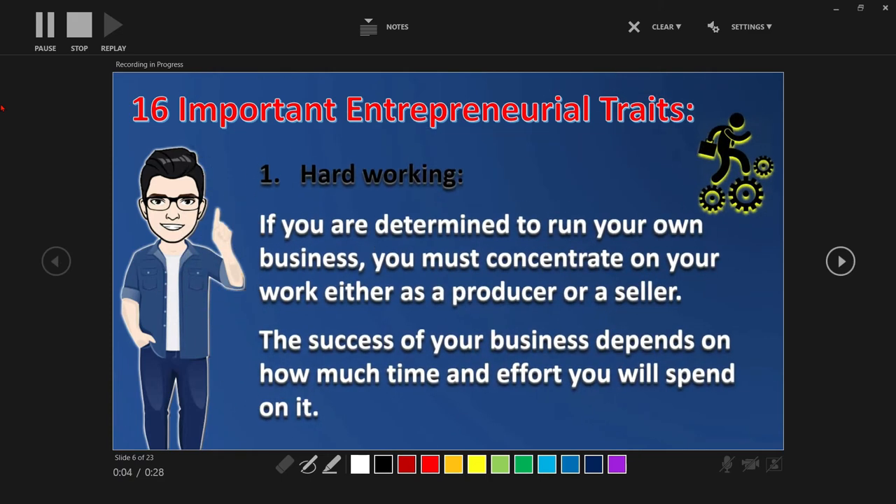
pyautogui.press('Right')
pyautogui.press('Right')
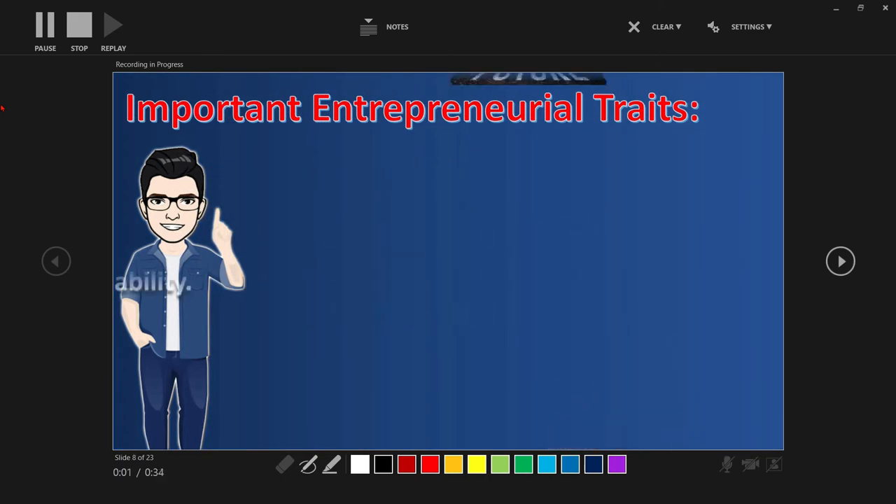
pyautogui.press('Right')
pyautogui.press('Right')
pyautogui.press('Right')
pyautogui.press('Right')
pyautogui.press('Right')
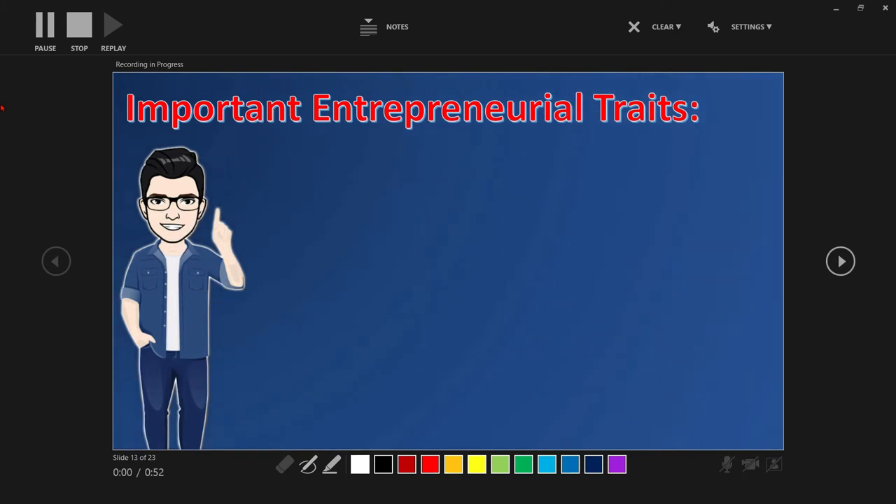
pyautogui.press('Right')
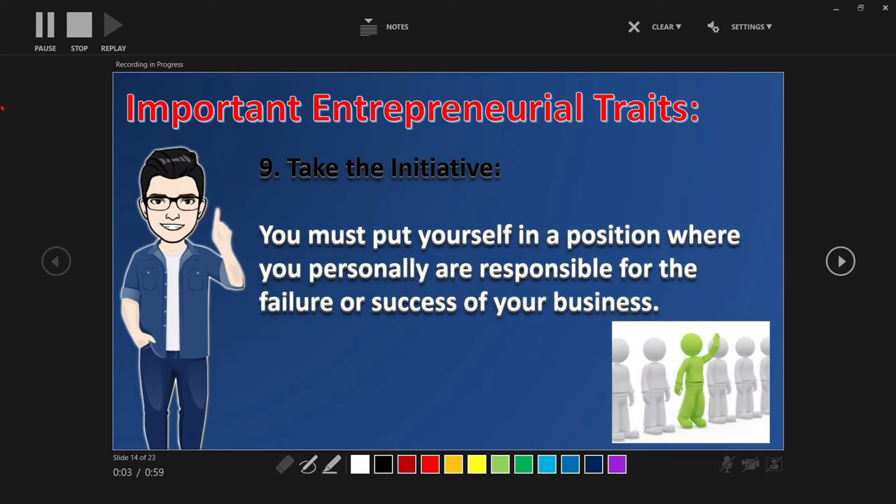
pyautogui.press('Right')
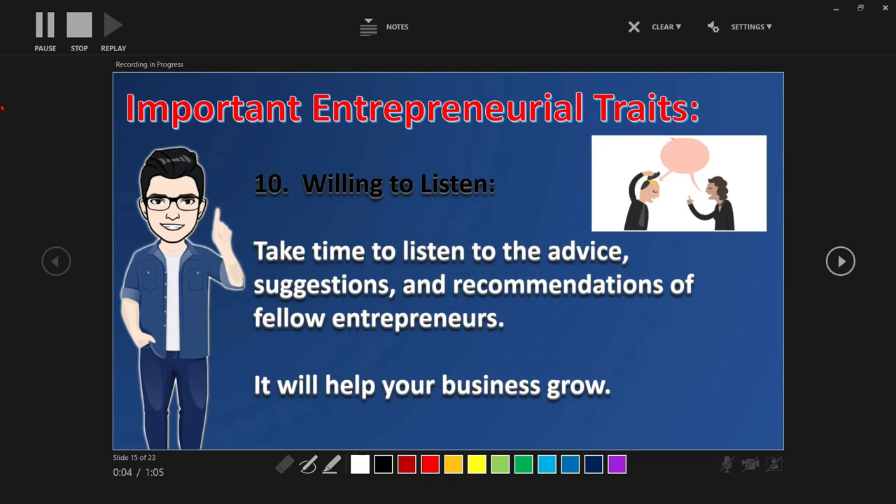
pyautogui.press('Right')
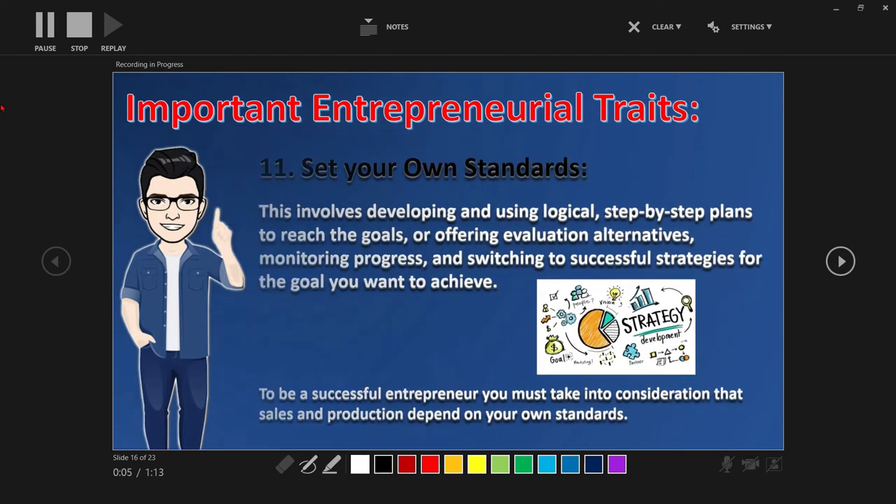
pyautogui.press('Right')
pyautogui.press('Right')
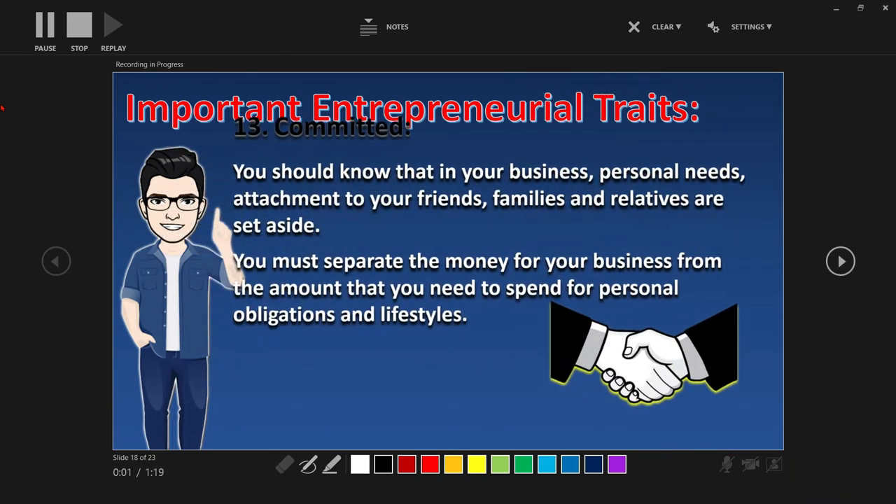
pyautogui.press('Right')
pyautogui.press('Right')
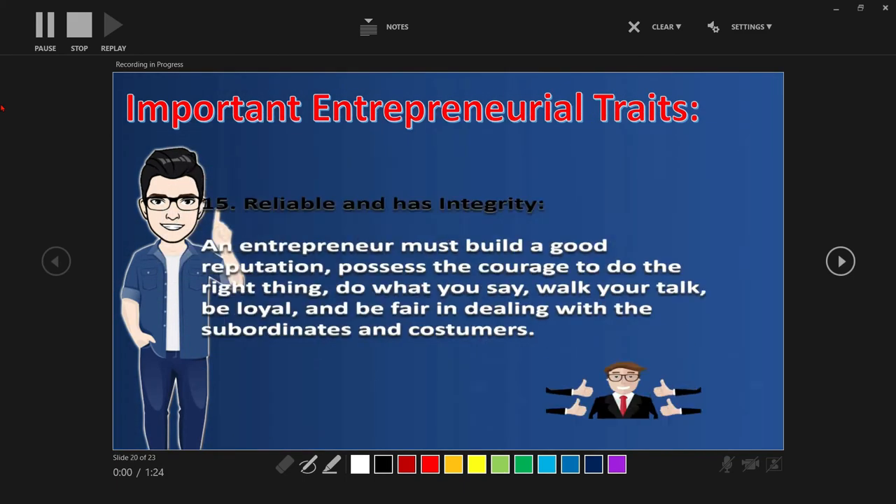
pyautogui.press('Right')
pyautogui.press('Right')
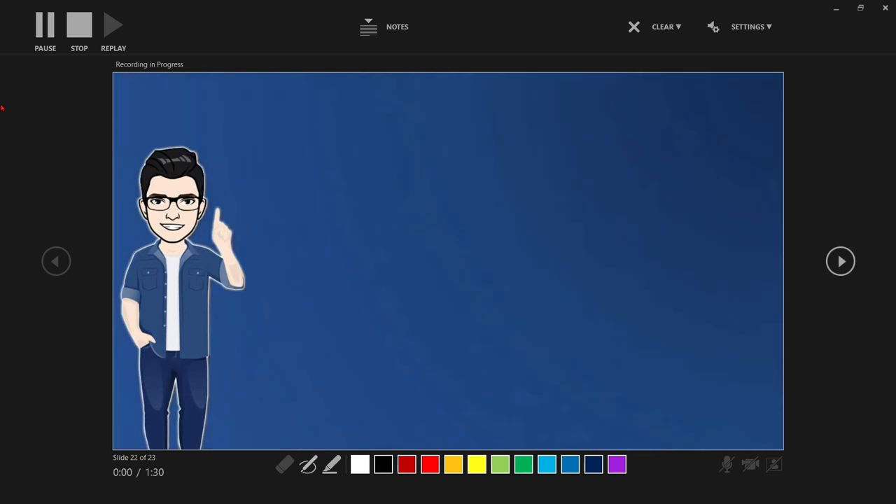
pyautogui.press('Right')
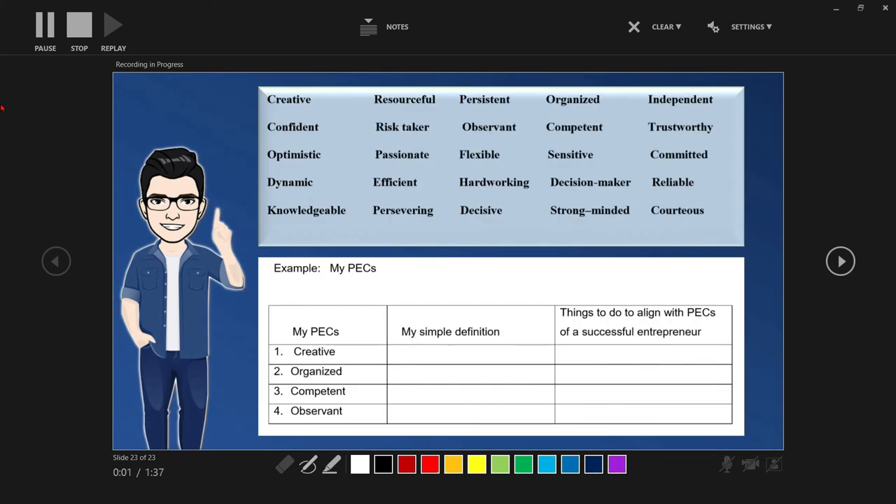
pyautogui.press('Right')
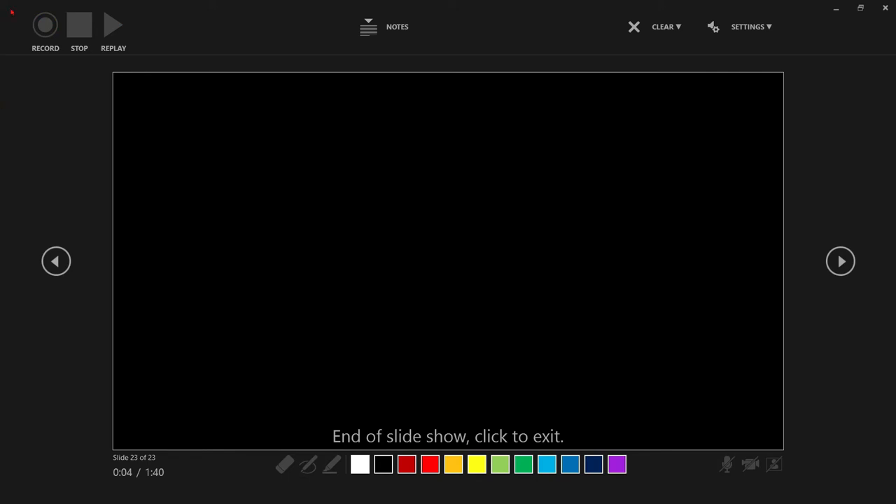
pyautogui.click(73, 26)
pyautogui.click(885, 8)
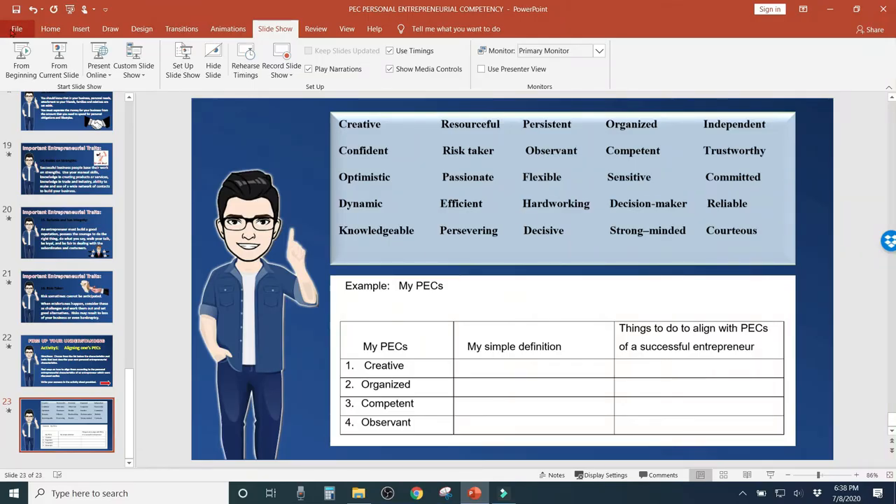
# Step: Save the presentation as an MPEG-4 Video in the SAVE image FORMAT folder within COMPUTER SYSTEMS SERVICING
pyautogui.click(15, 28)
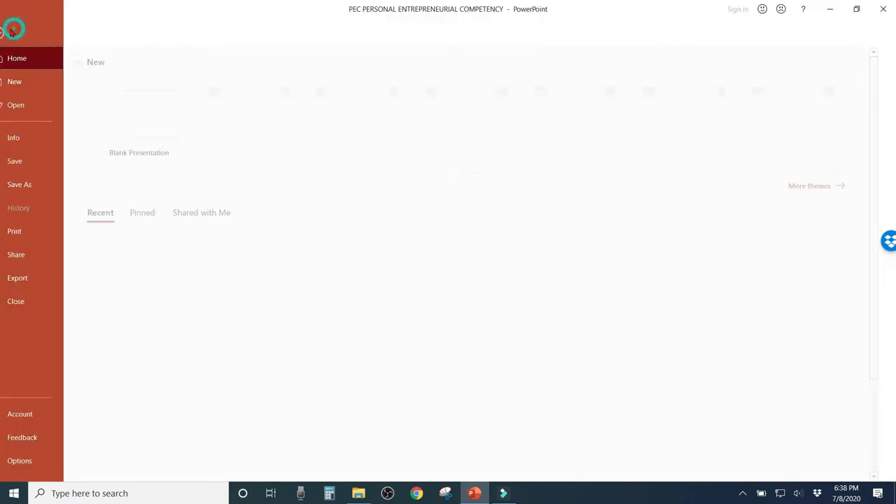
pyautogui.click(47, 186)
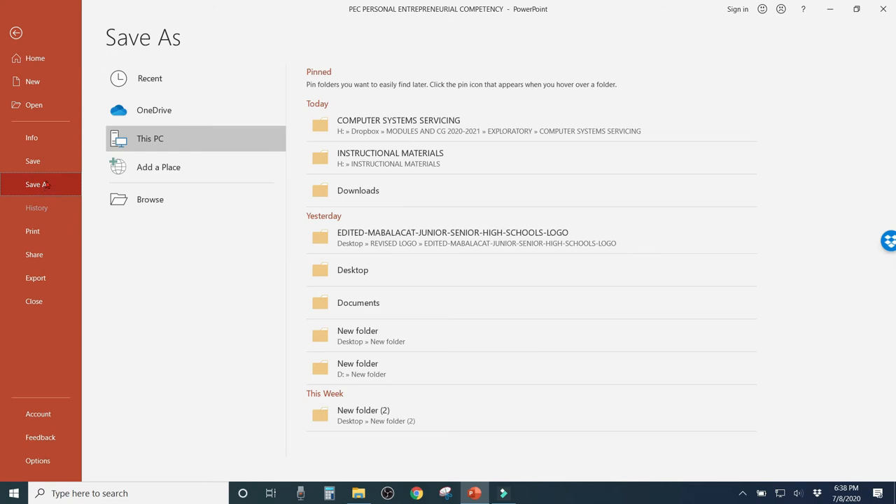
pyautogui.click(374, 126)
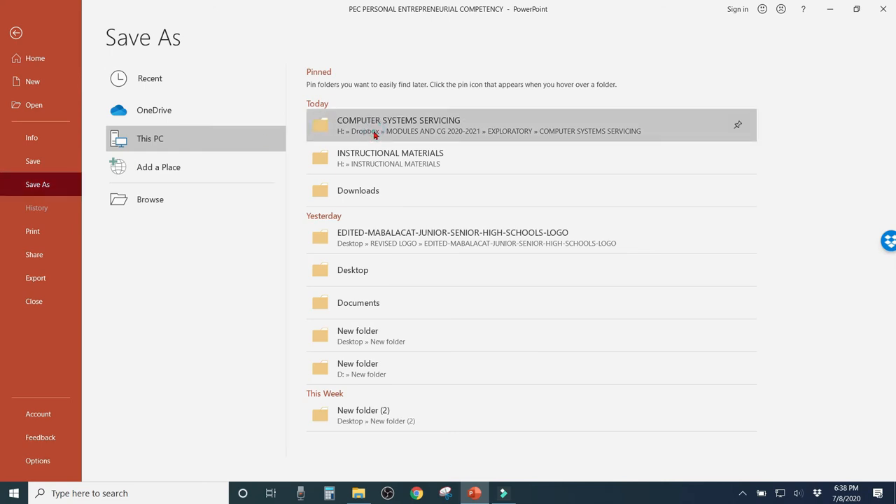
pyautogui.click(363, 165)
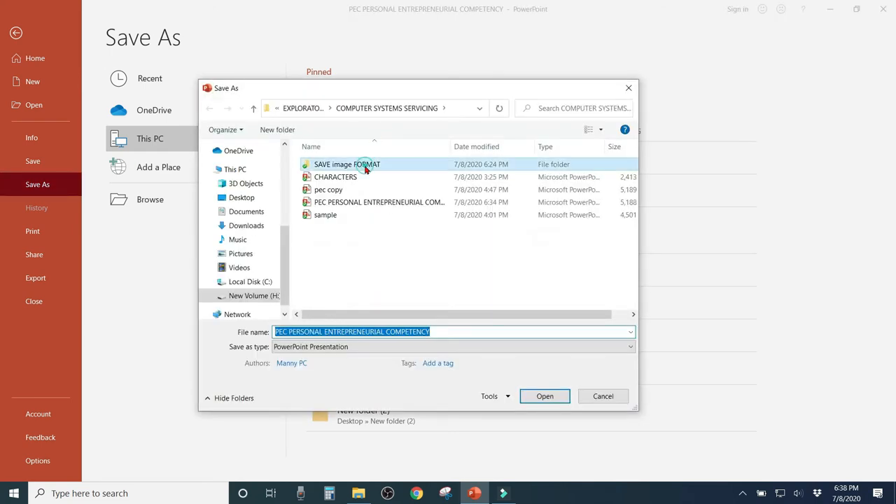
pyautogui.click(365, 168)
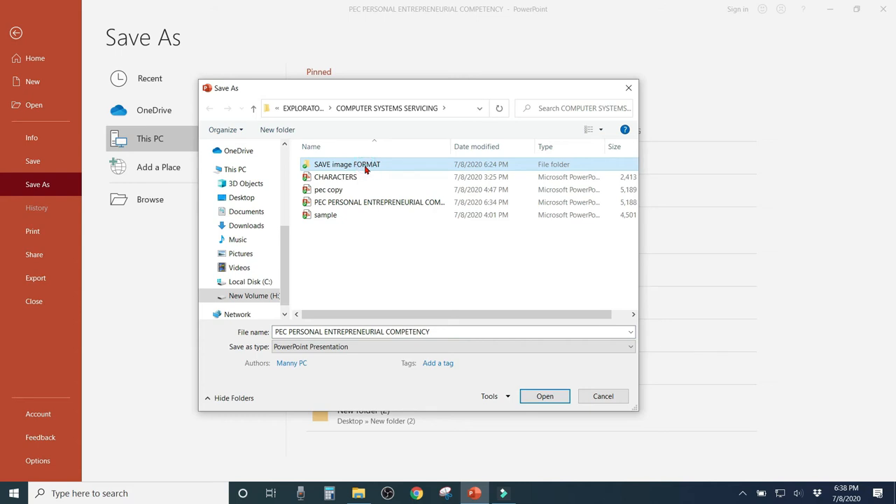
pyautogui.click(427, 167)
pyautogui.click(545, 396)
pyautogui.click(510, 349)
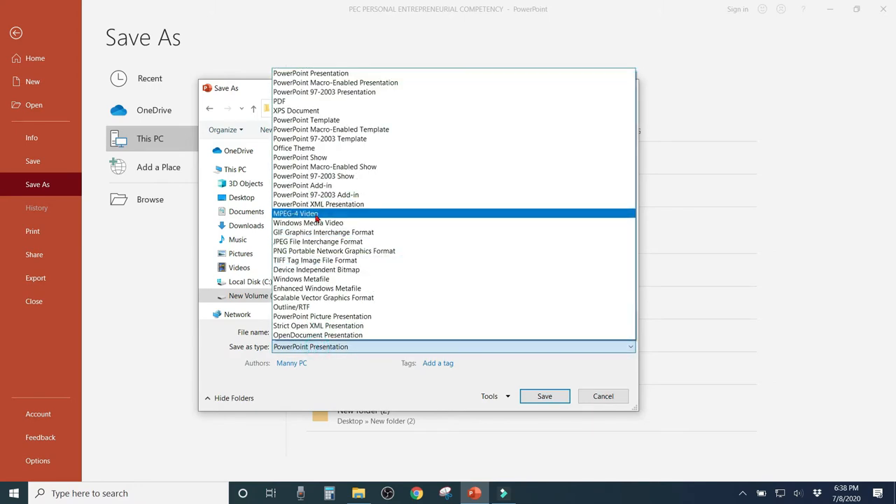
pyautogui.click(316, 216)
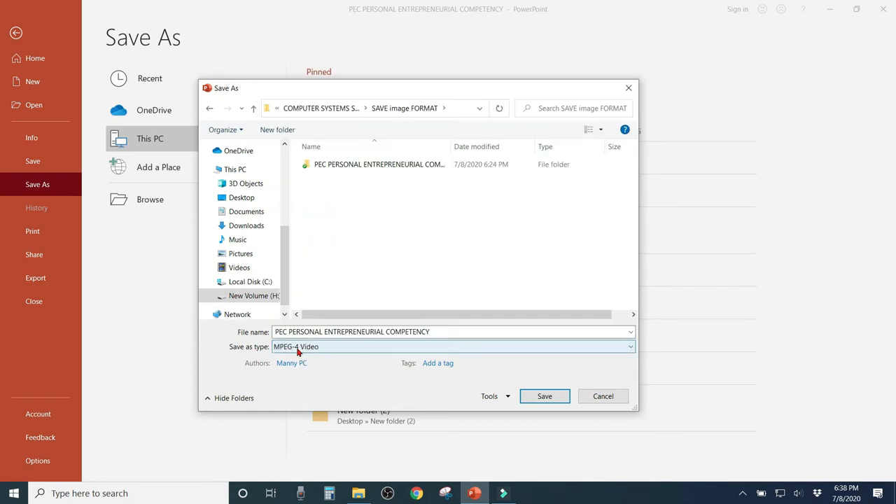
pyautogui.click(540, 399)
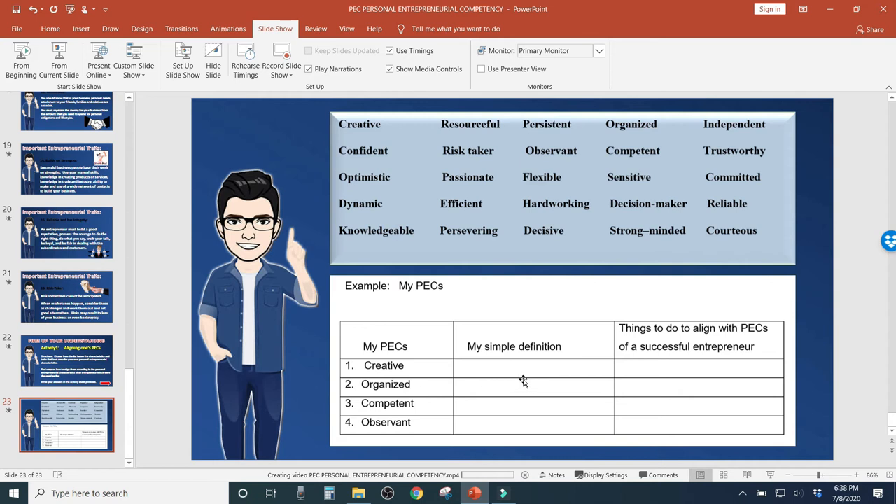
# Step: Switch to File Explorer and open the COMPUTER SYSTEMS SERVICING folder to check on the exported video
pyautogui.moveTo(358, 494)
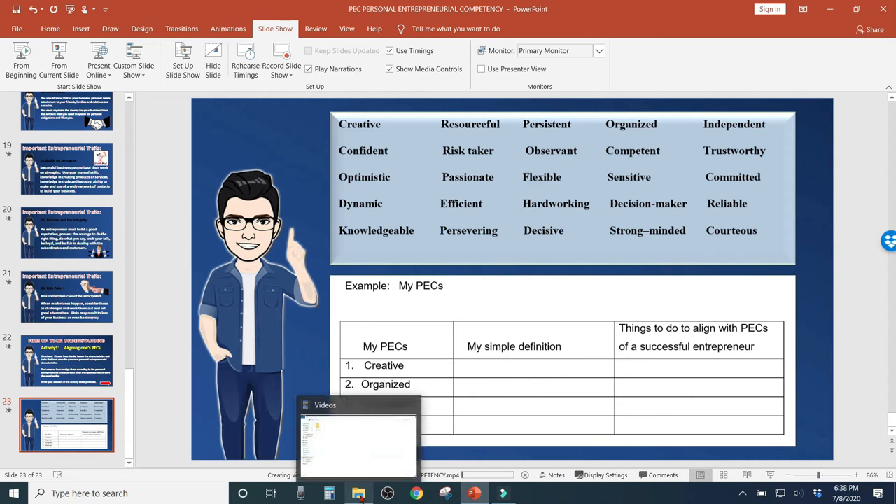
pyautogui.click(359, 494)
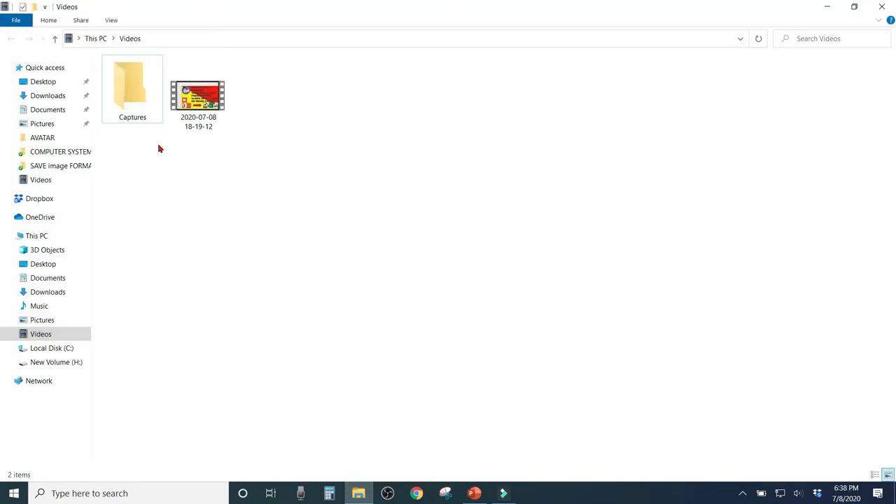
pyautogui.click(70, 152)
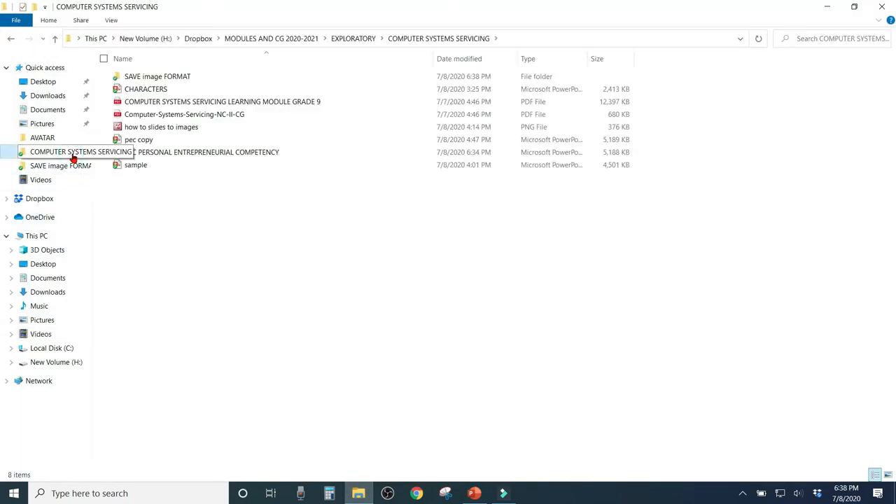